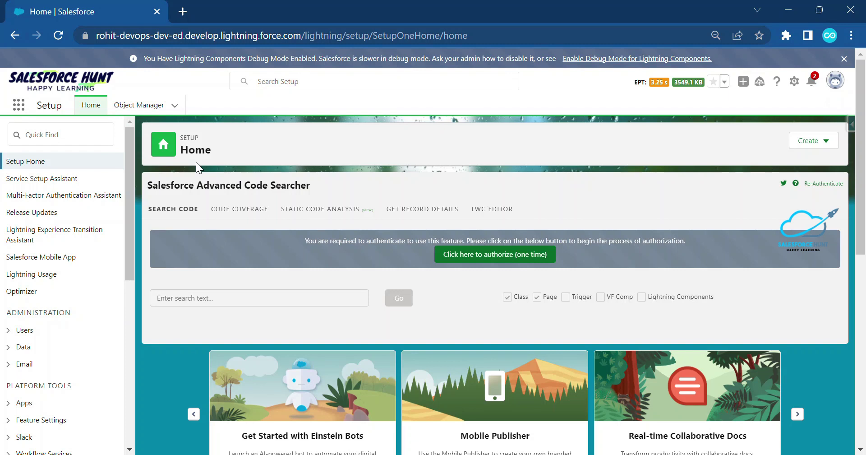
Find the Account object's Rating field by searching 'rating' in Fields & Relationships and open it
click(140, 106)
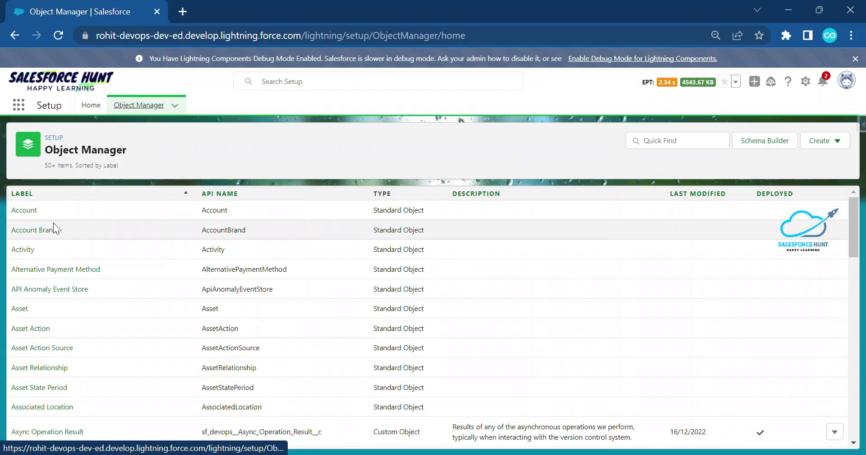
scroll(59, 253, down, 2)
scroll(55, 279, down, 10)
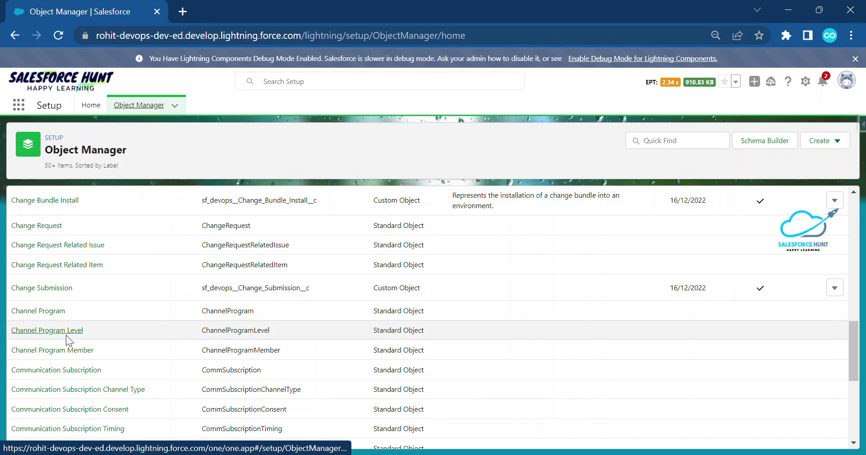
scroll(66, 352, down, 5)
scroll(68, 356, up, 15)
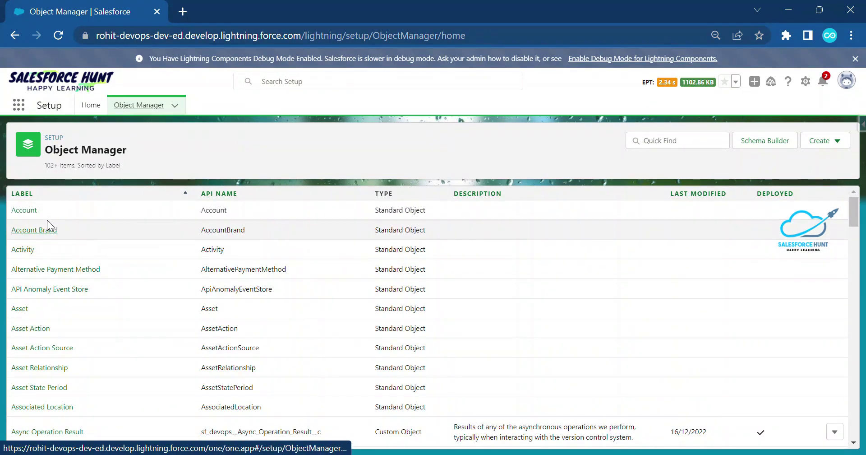
click(21, 211)
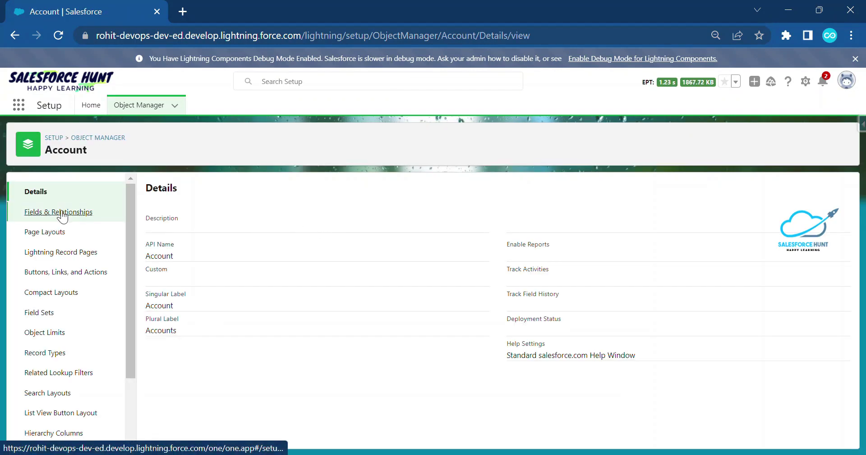
click(76, 213)
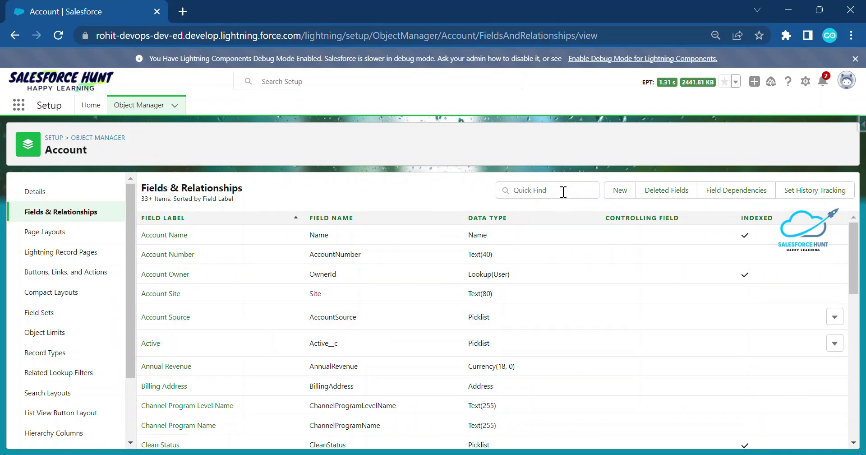
click(546, 189)
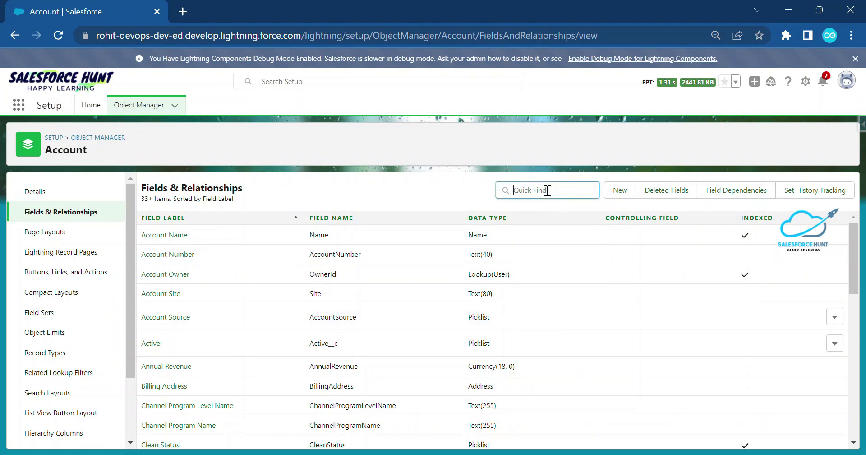
text(rating)
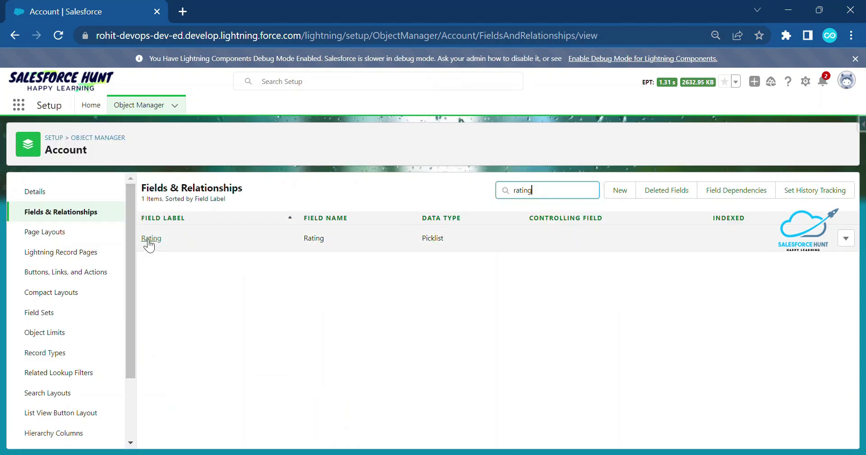
click(148, 236)
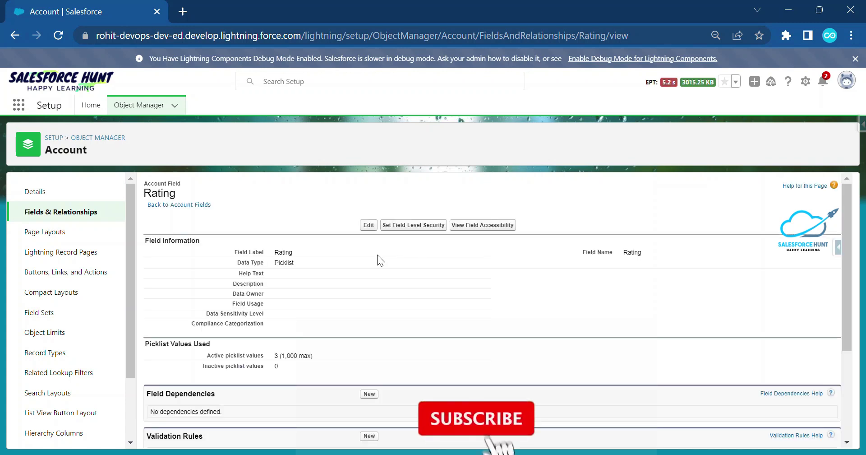
Review the Rating picklist values Hot, Warm and Cold, then return to Object Manager
scroll(351, 311, down, 3)
mouse_move(289, 393)
mouse_down()
mouse_move(272, 367)
mouse_move(291, 378)
mouse_up()
click(291, 377)
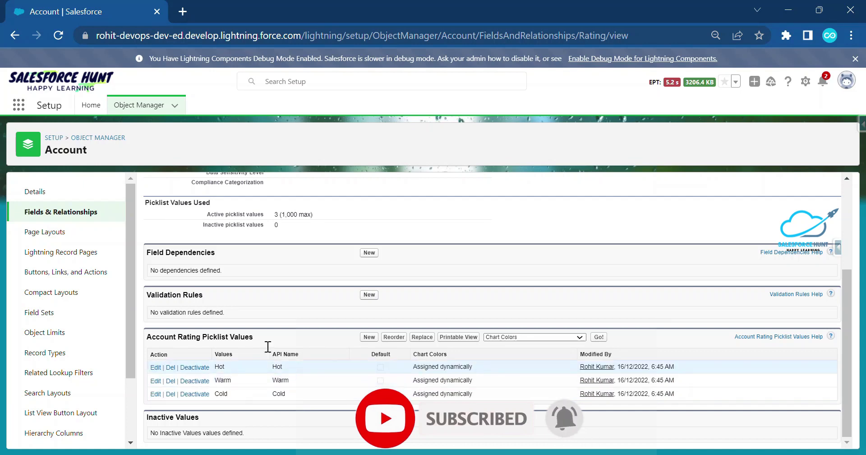
click(72, 138)
Open the Lead object's Industry field by searching 'le' and then 'indu'
click(676, 141)
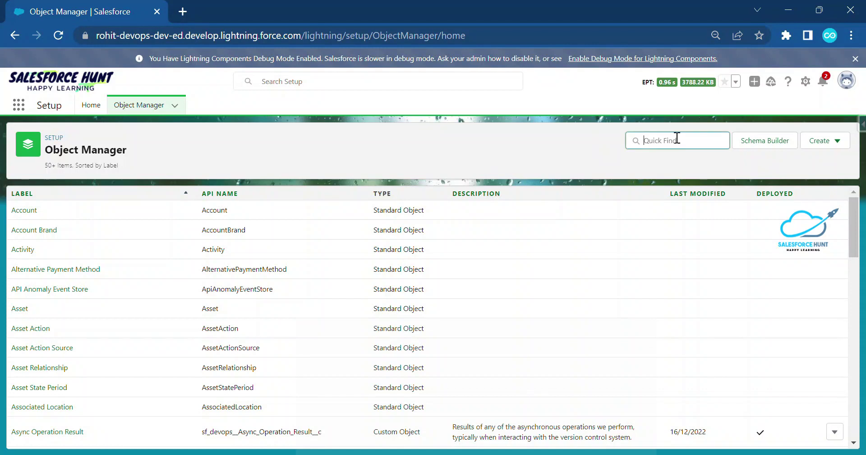
text(lead)
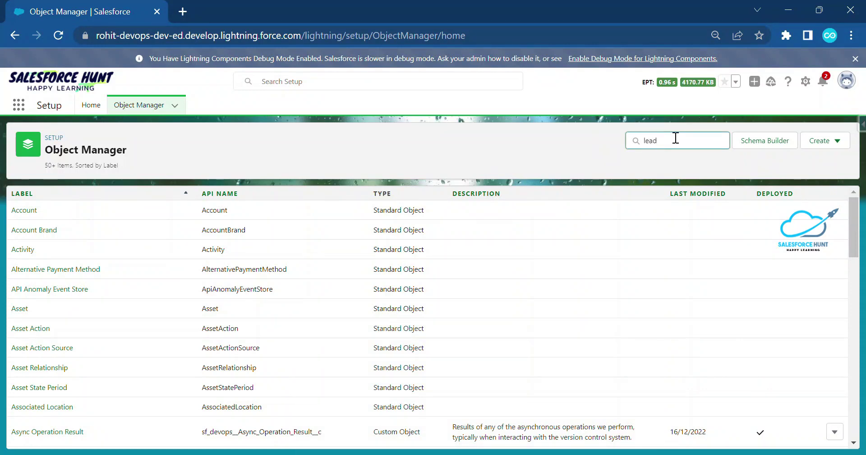
click(16, 210)
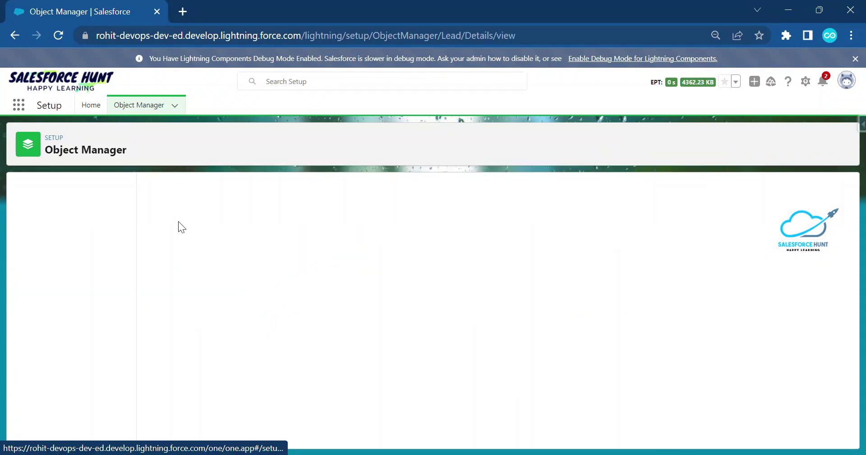
click(61, 215)
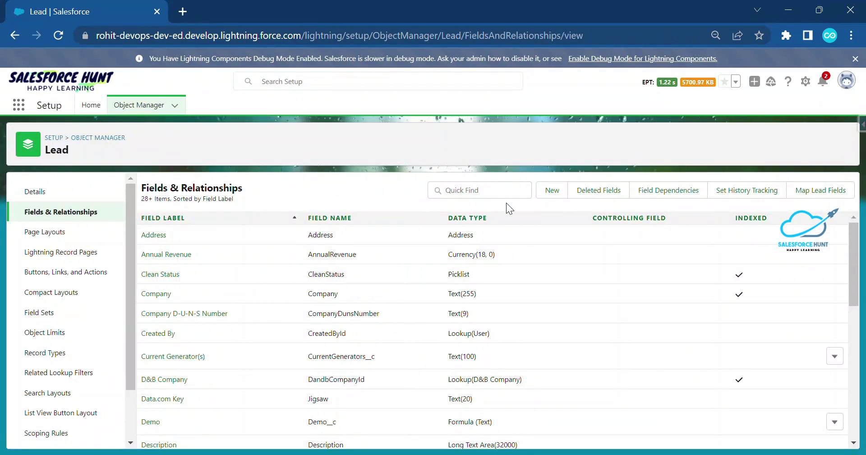
click(475, 190)
text(in)
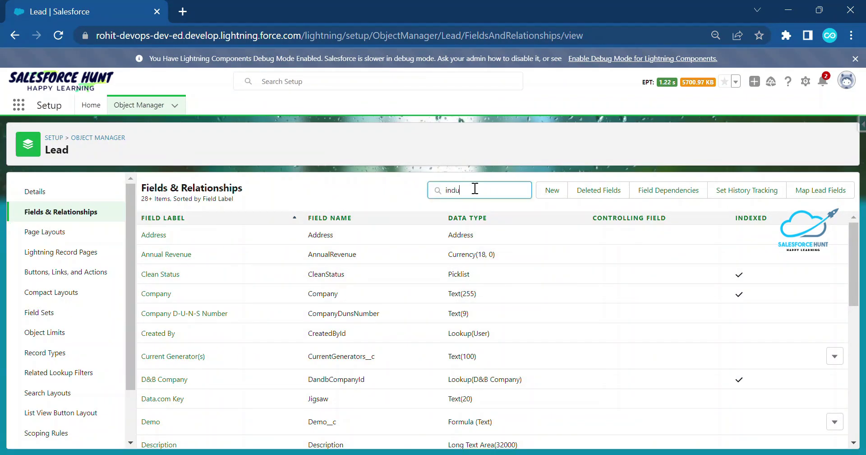
text(du)
click(151, 236)
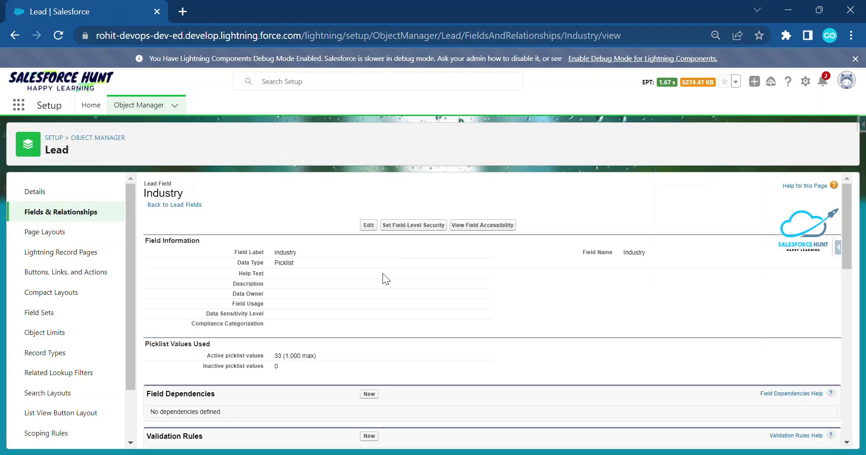
Scroll through the Industry field's 33 active picklist values
scroll(382, 273, down, 15)
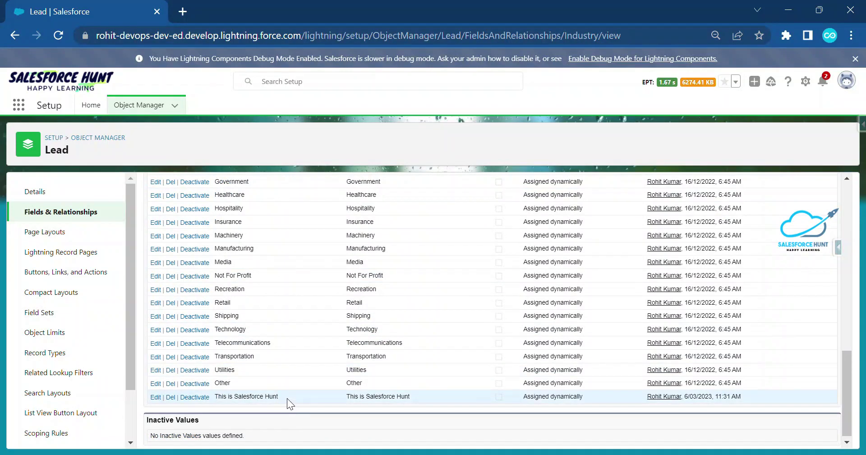
mouse_move(287, 398)
mouse_down()
mouse_move(231, 227)
mouse_move(233, 195)
mouse_up()
scroll(304, 279, up, 7)
scroll(306, 311, down, 3)
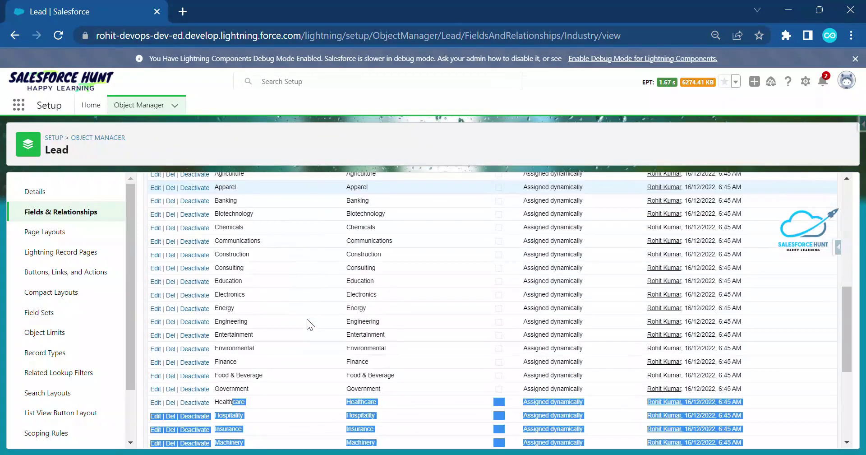
scroll(304, 316, up, 10)
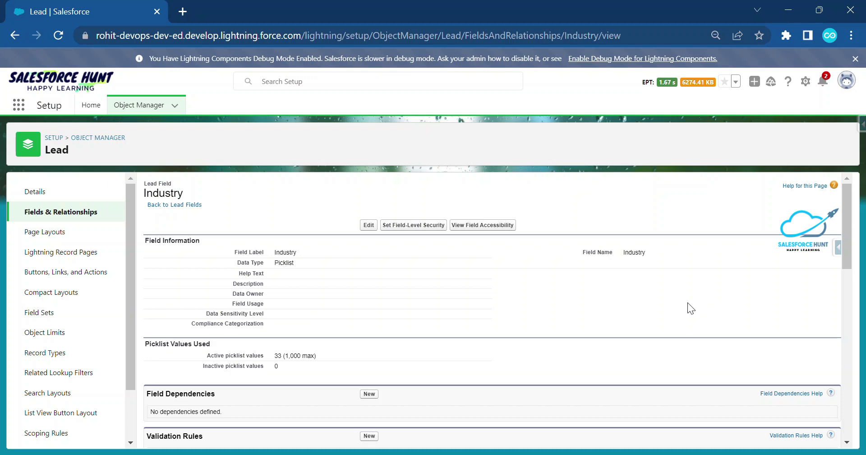
click(184, 8)
Go to Workbench via the 'work' suggestion, accept the terms of service and log in with Salesforce
text(work)
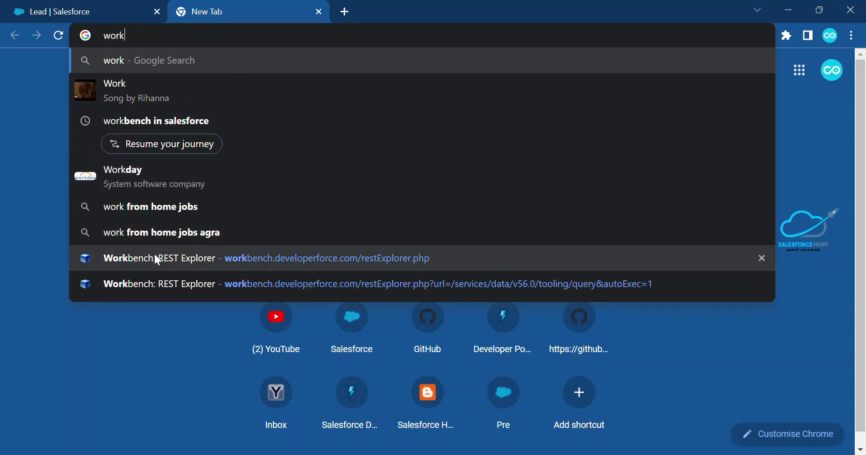
click(155, 257)
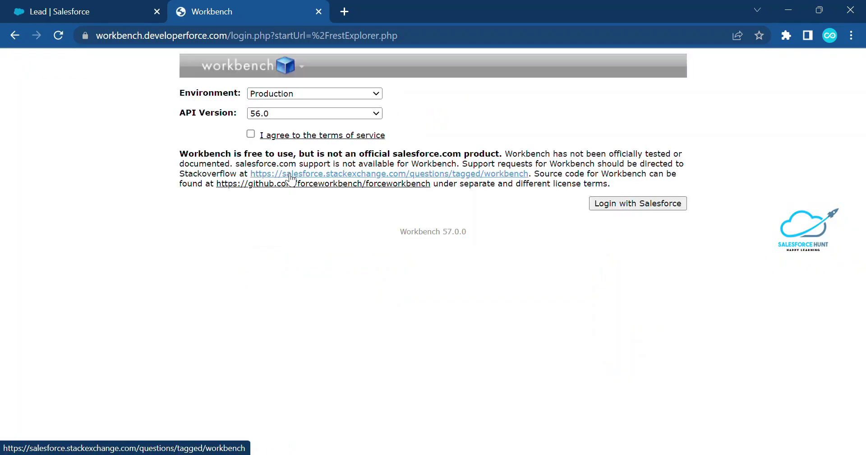
click(251, 134)
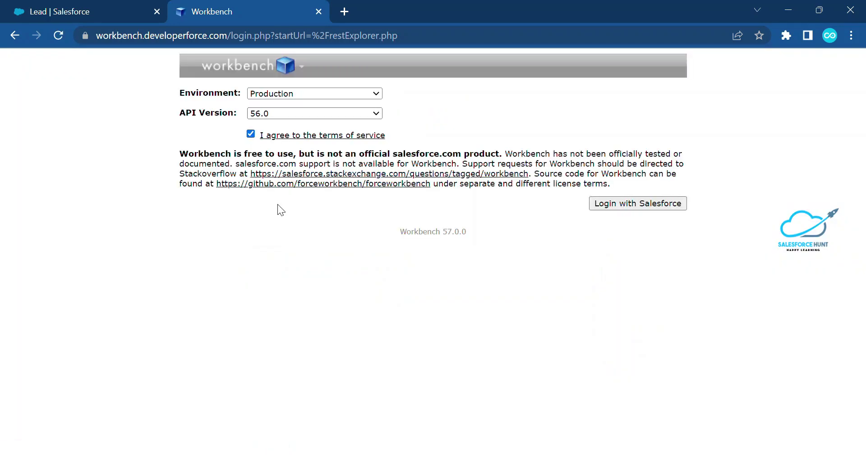
click(622, 202)
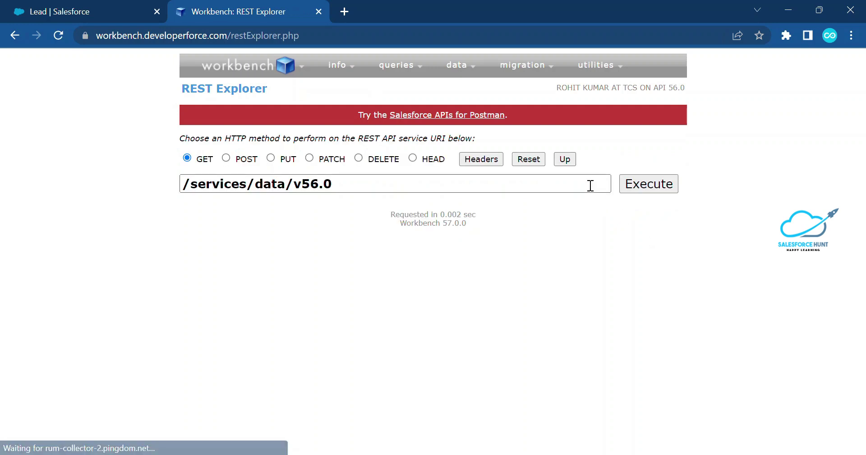
Open the SOQL Query page with results set to Bulk CSV, leaving the object unselected
mouse_move(397, 67)
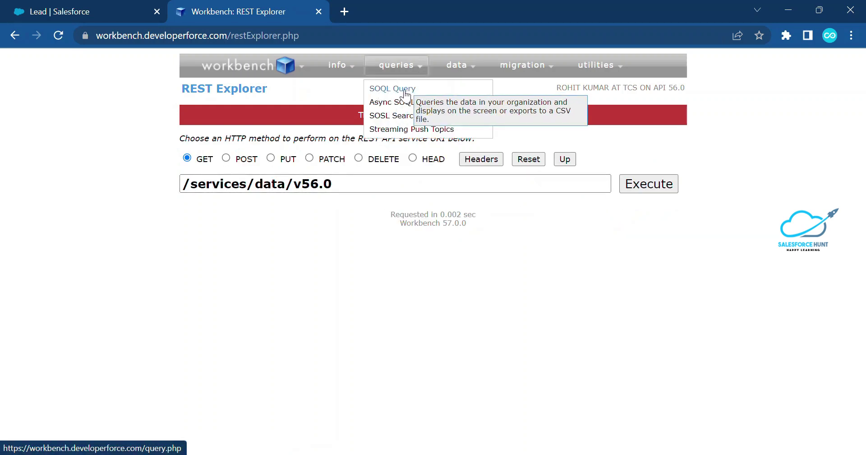
click(377, 92)
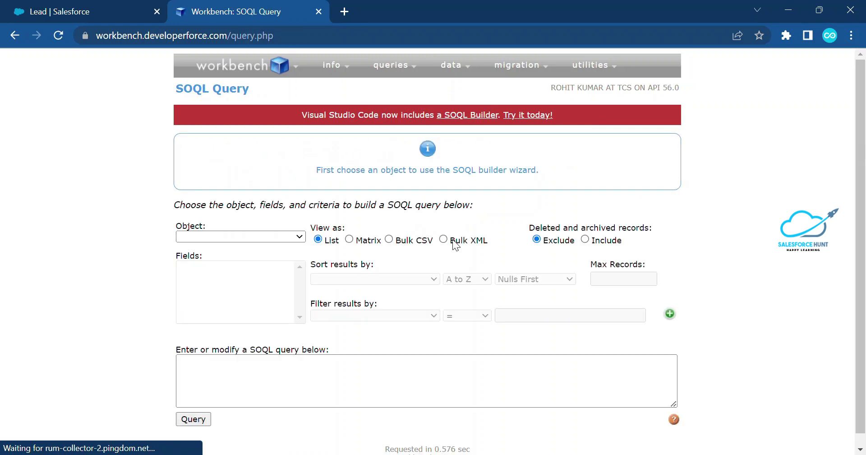
click(390, 240)
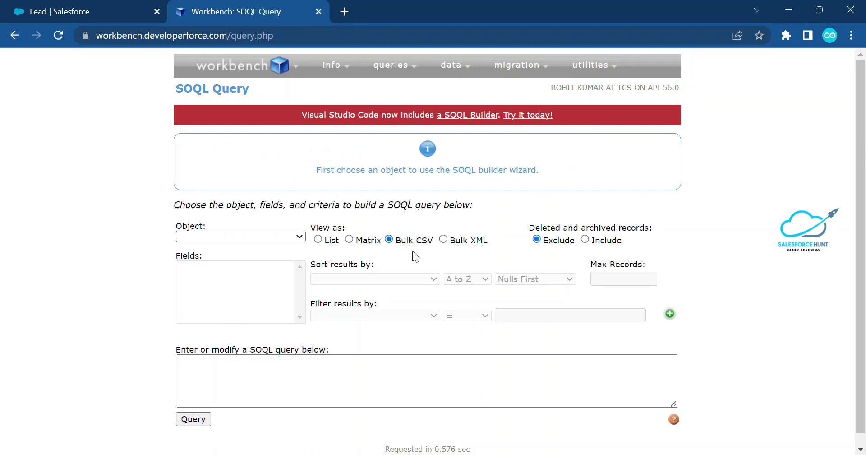
click(224, 238)
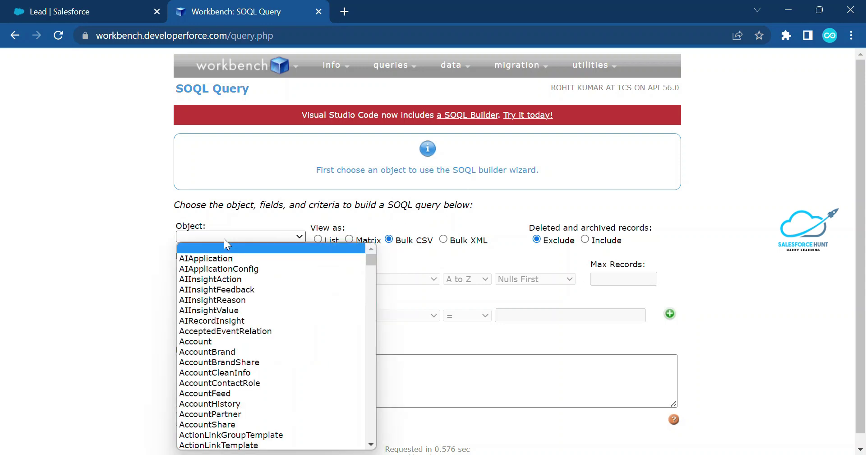
click(98, 225)
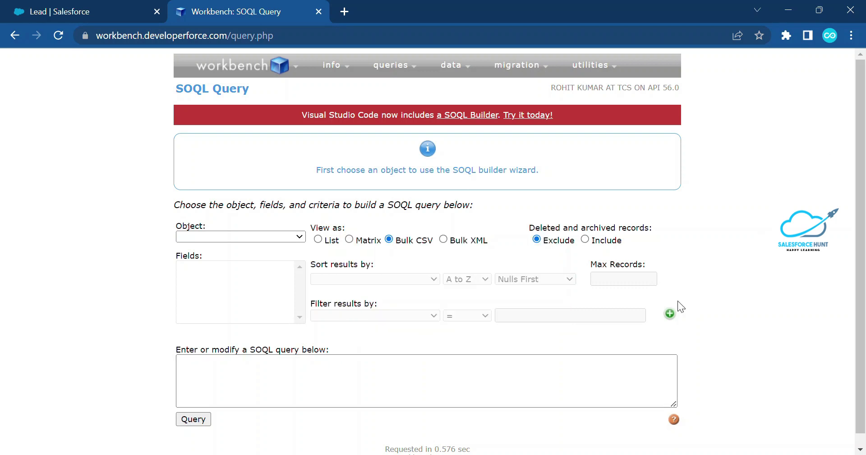
key(alt+Tab)
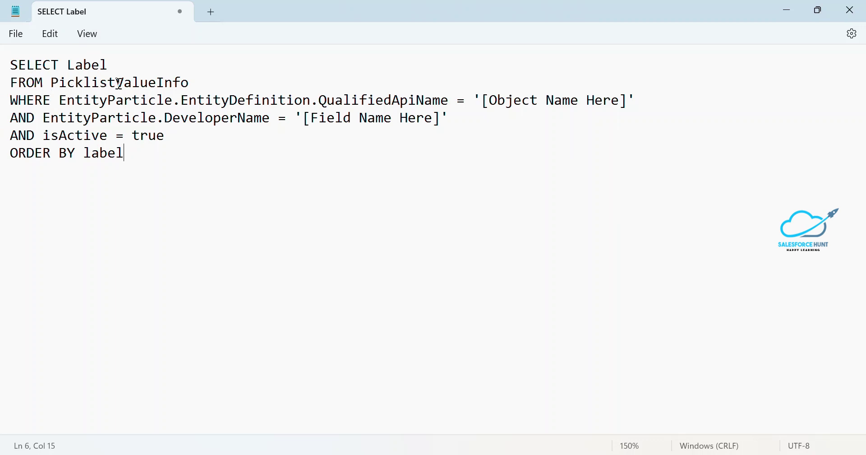
Select the whole PicklistValueInfo query template in Notepad for copying
drag(199, 82, 51, 83)
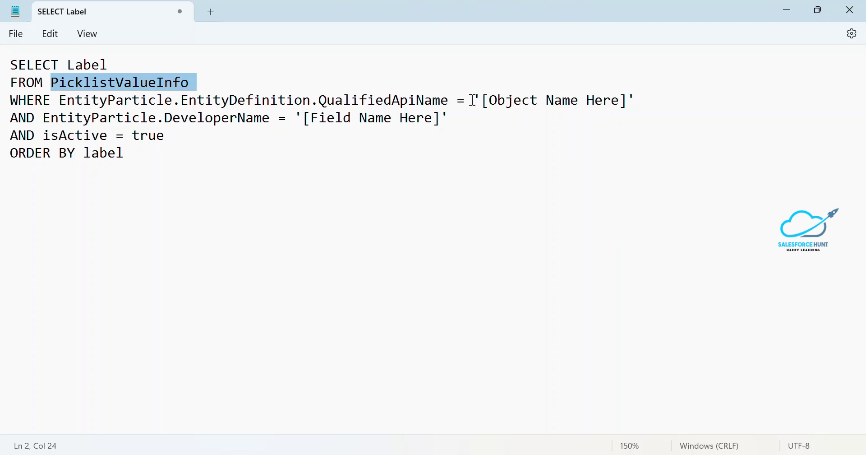
drag(482, 100, 629, 100)
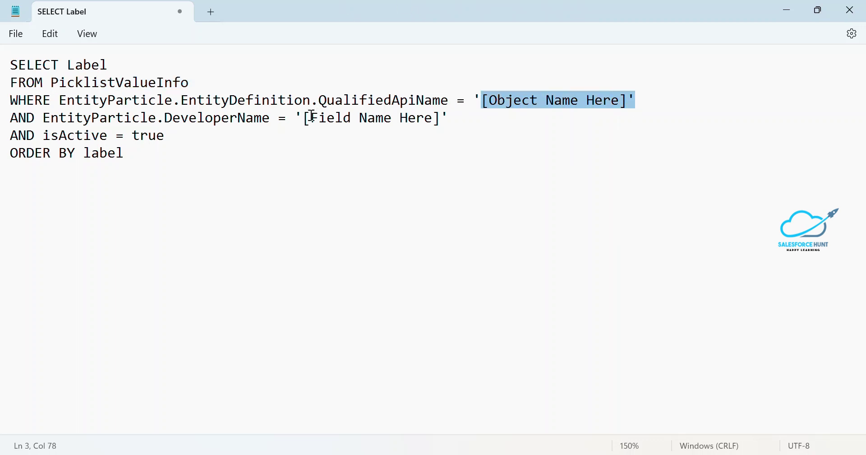
drag(297, 118, 436, 120)
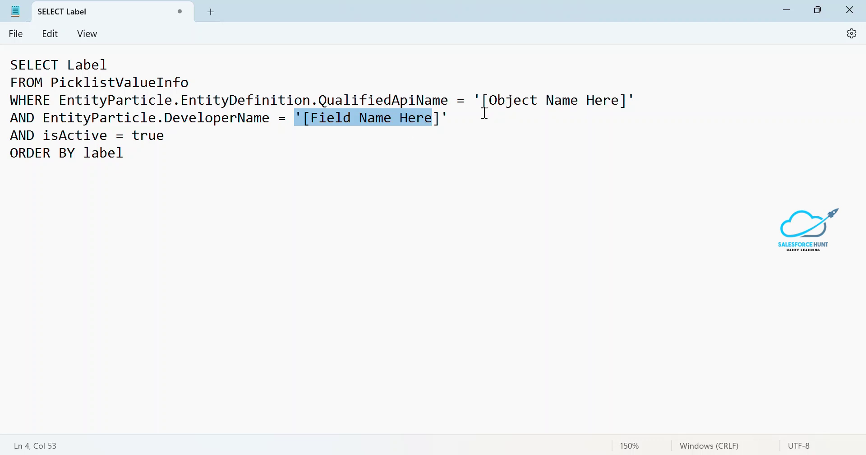
drag(130, 155, 4, 68)
key(ctrl+c)
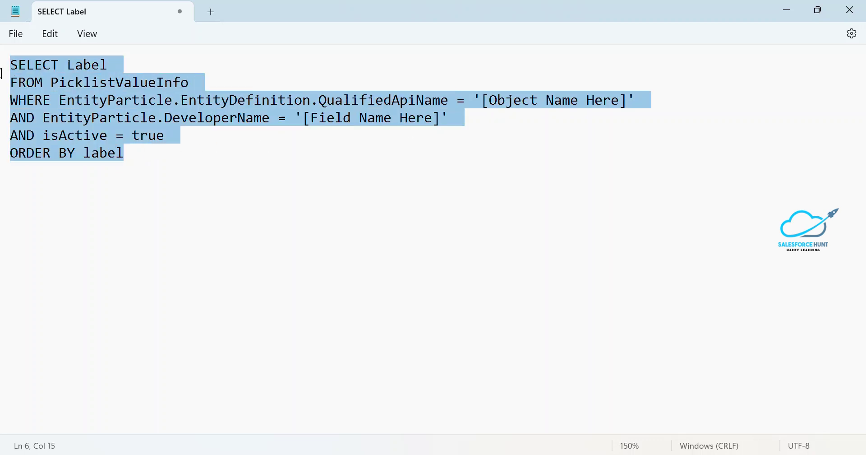
click(321, 453)
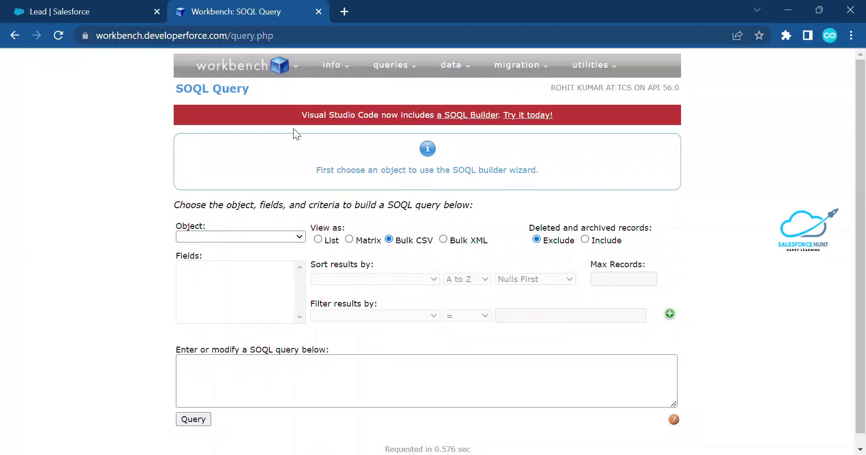
Paste the query template and replace [Object Name Here] with Lead
click(248, 363)
key(ctrl+v)
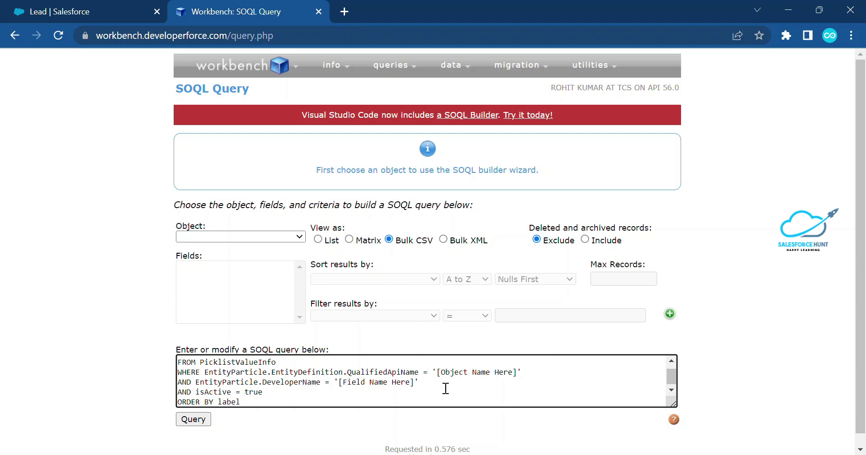
drag(437, 375, 512, 375)
key(BackSpace)
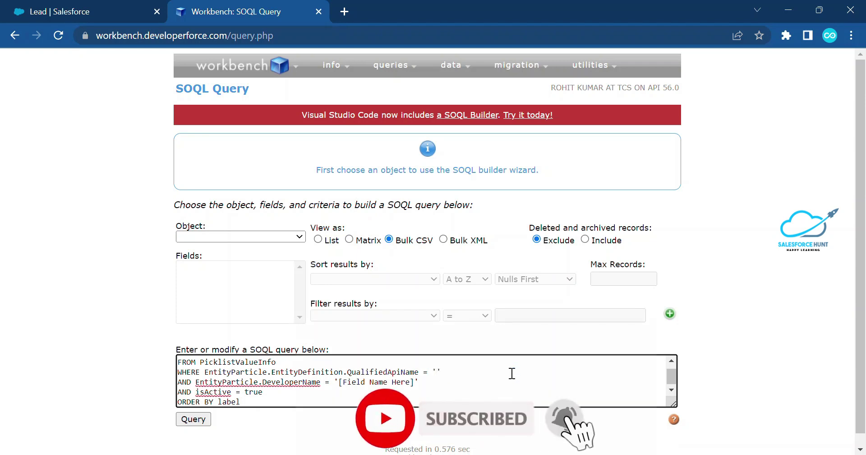
text(Lead)
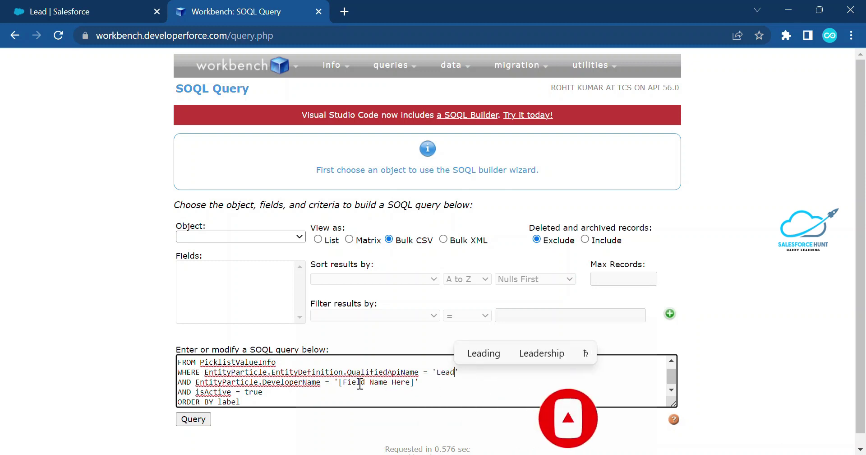
Replace [Field Name Here] with Industry, removing the extra trailing space
drag(339, 381, 417, 381)
key(BackSpace)
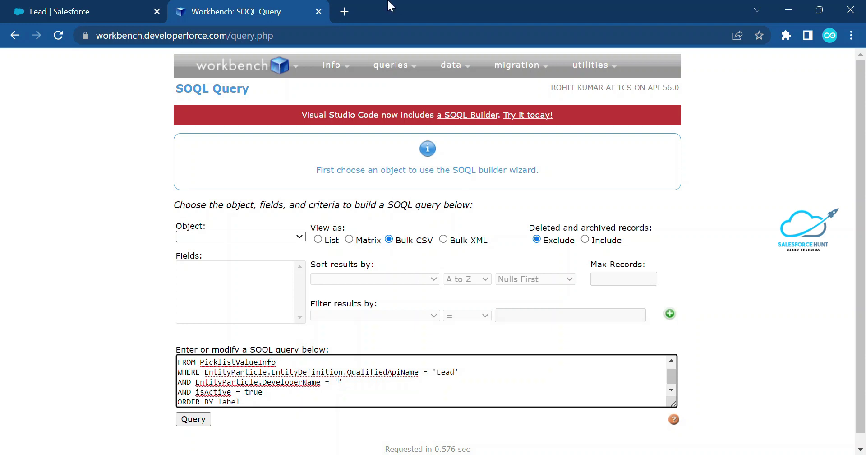
text(ndus)
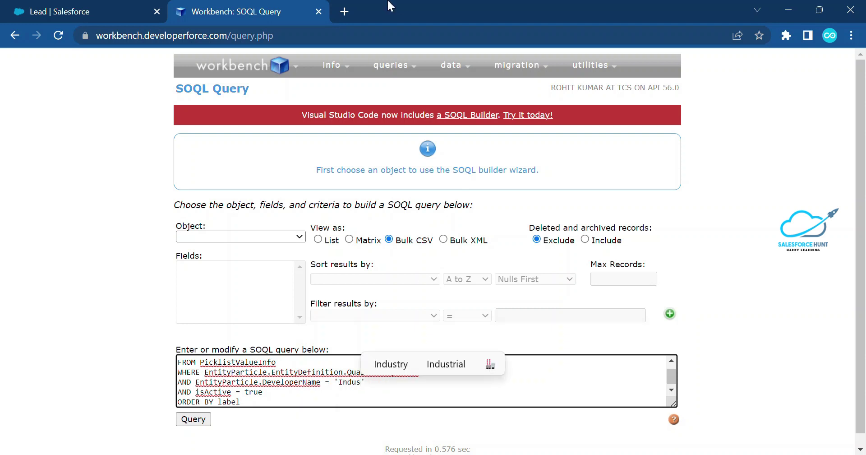
click(390, 364)
key(BackSpace)
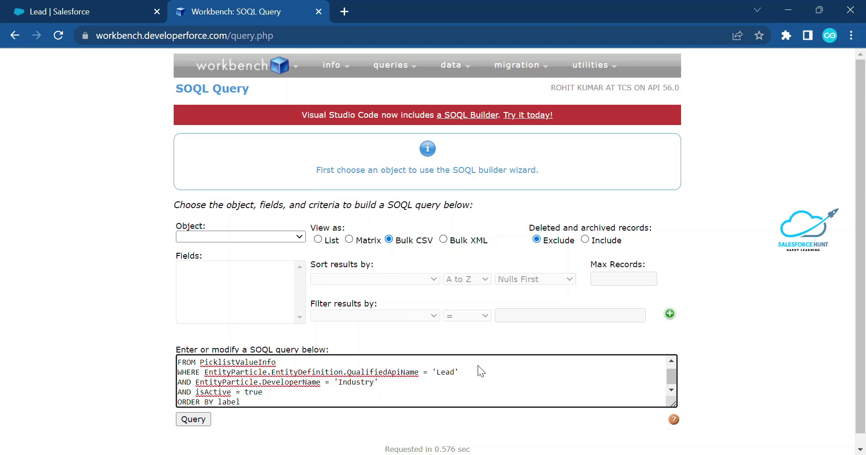
click(125, 330)
scroll(135, 336, down, 1)
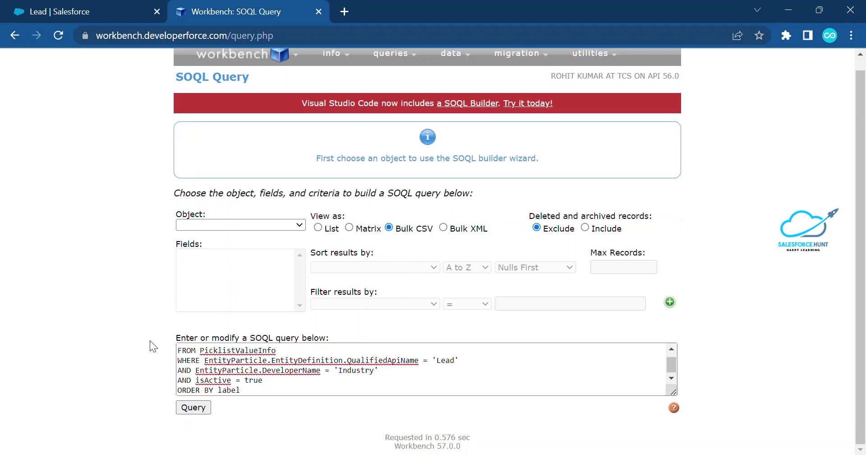
Run the Lead Industry query as a Bulk CSV job, which completes with 33 records
click(193, 408)
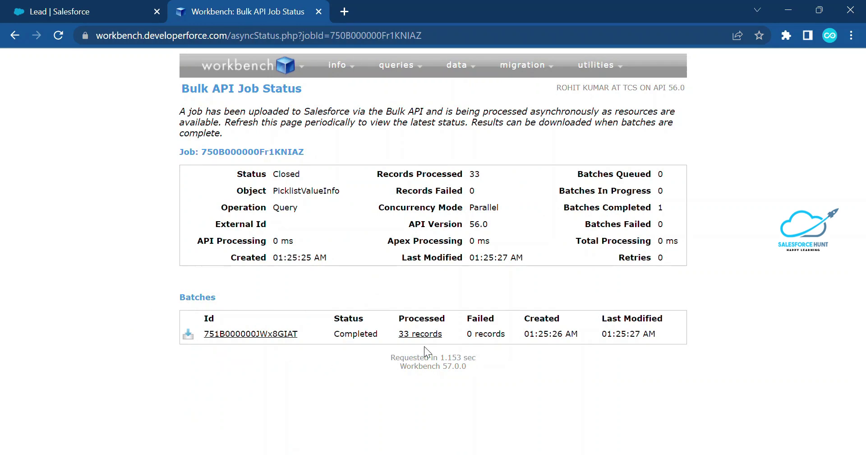
mouse_move(426, 338)
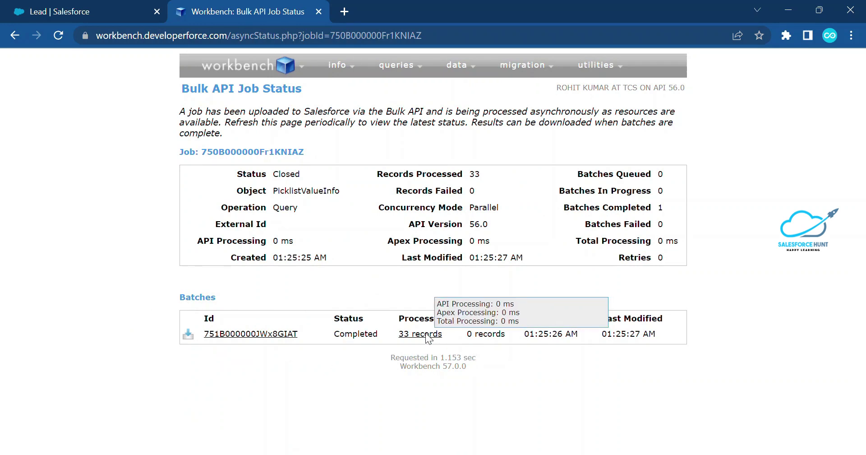
click(68, 11)
Scroll the Lead Industry picklist values to confirm 33 active values match the job's records
scroll(408, 374, down, 10)
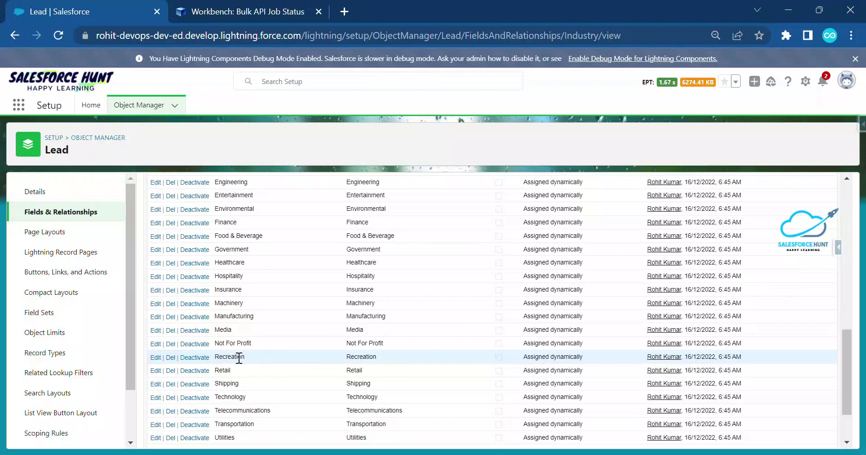
scroll(275, 356, up, 6)
scroll(202, 258, up, 4)
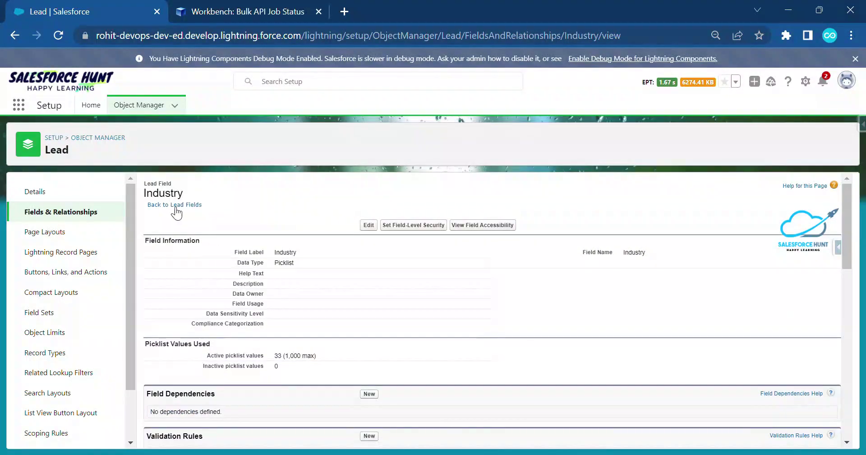
drag(144, 193, 184, 192)
scroll(268, 286, down, 2)
scroll(269, 291, down, 4)
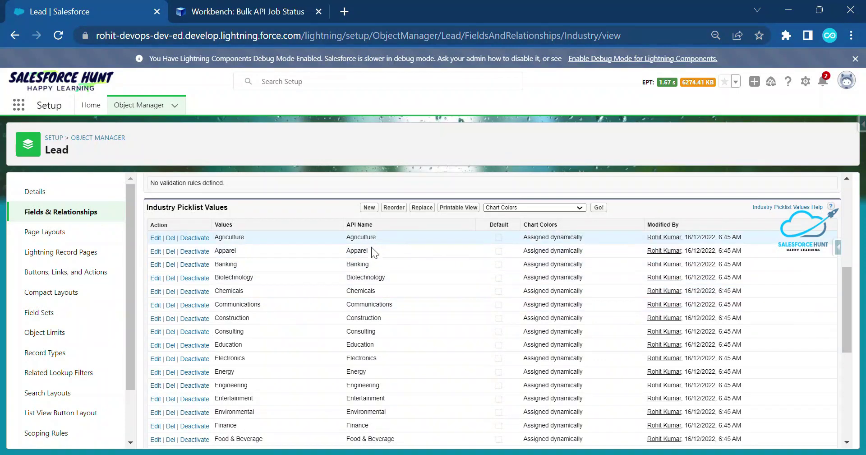
scroll(300, 344, down, 6)
scroll(286, 363, up, 6)
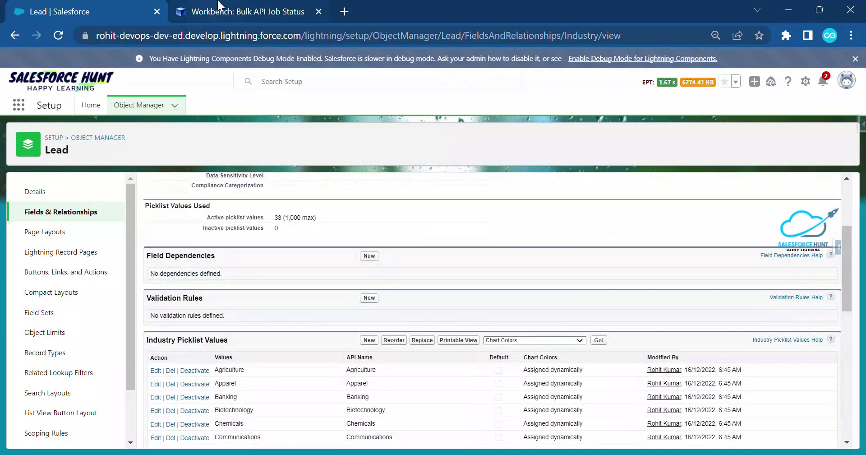
click(239, 12)
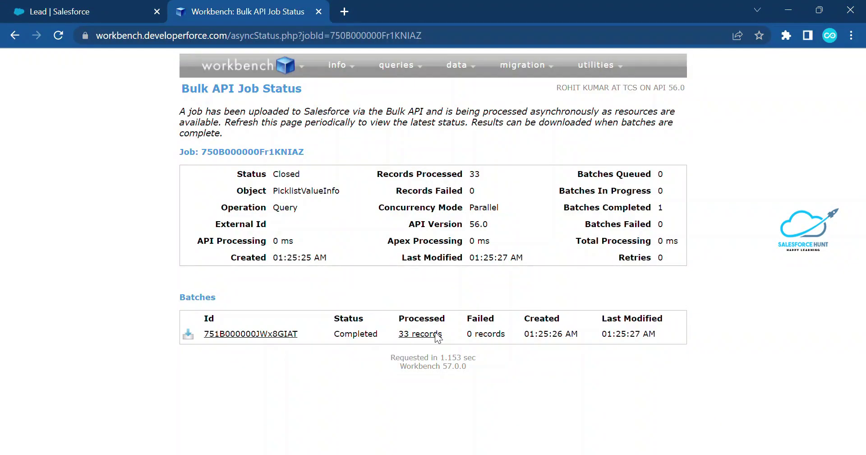
Download the completed batch's bulkQuery_result CSV and open it in Excel
drag(340, 333, 373, 333)
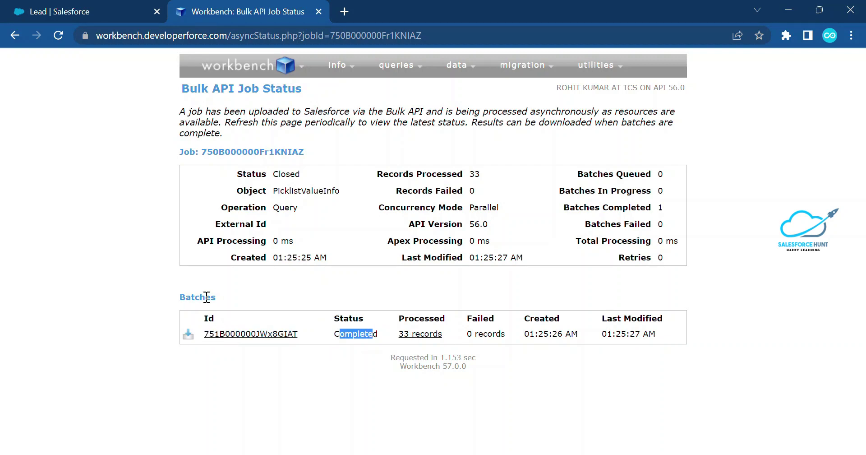
click(191, 340)
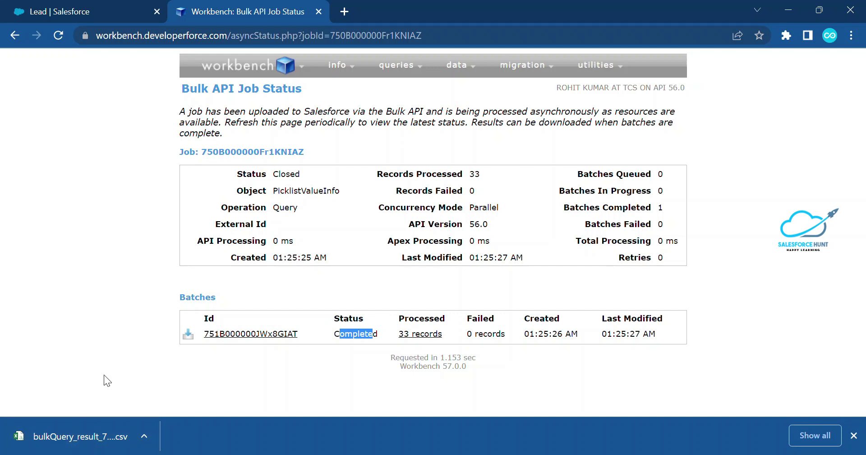
click(63, 436)
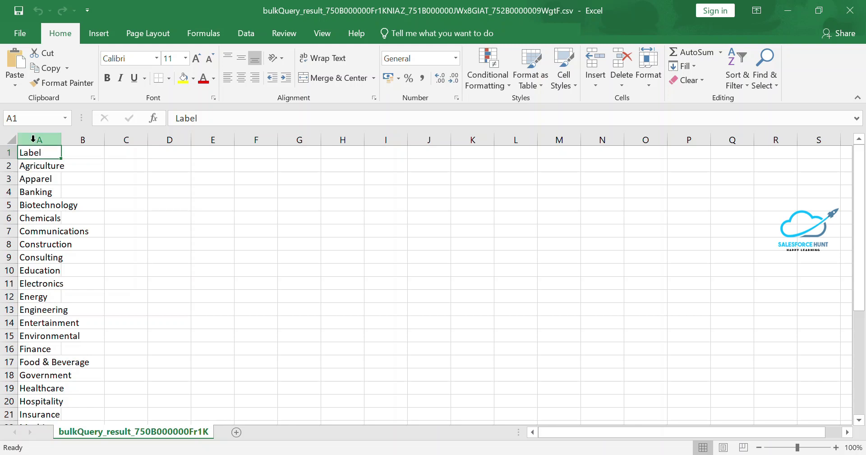
click(35, 165)
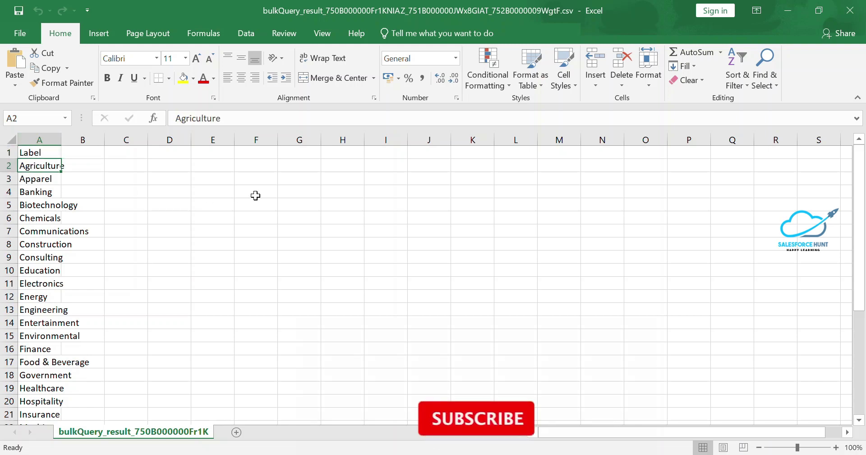
key(ctrl+shift+Down)
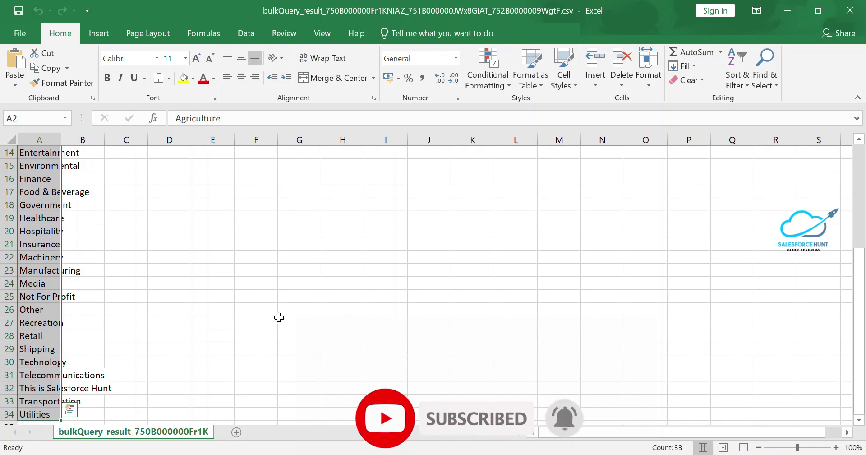
scroll(119, 281, up, 4)
click(45, 219)
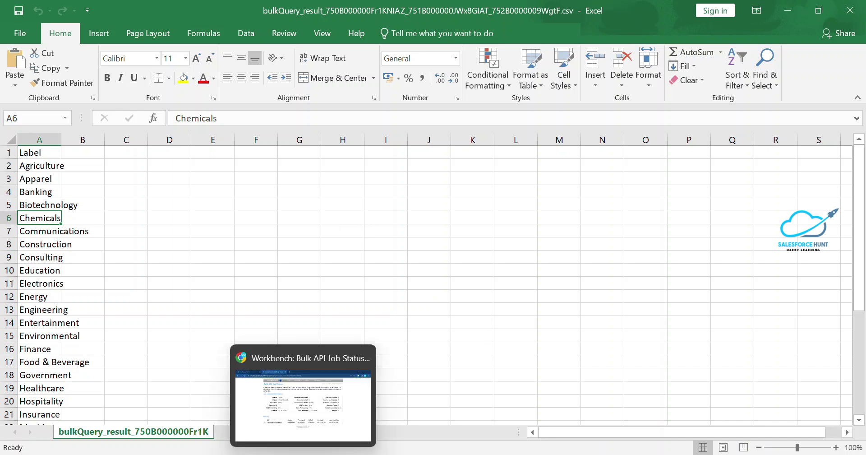
click(317, 433)
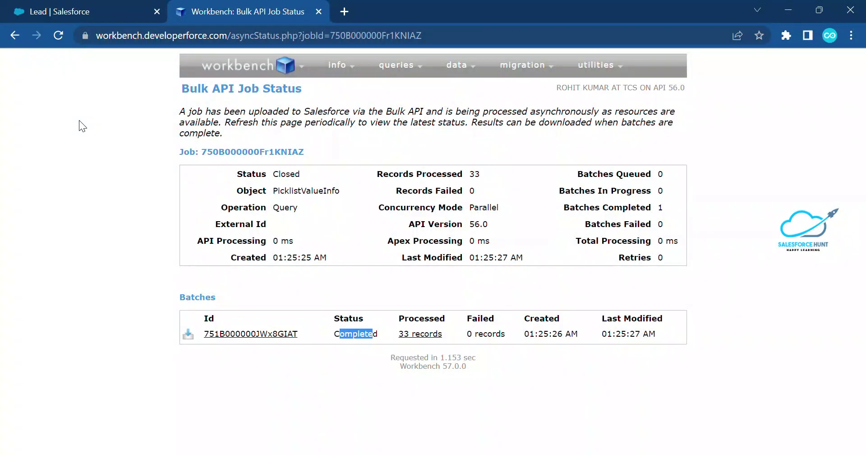